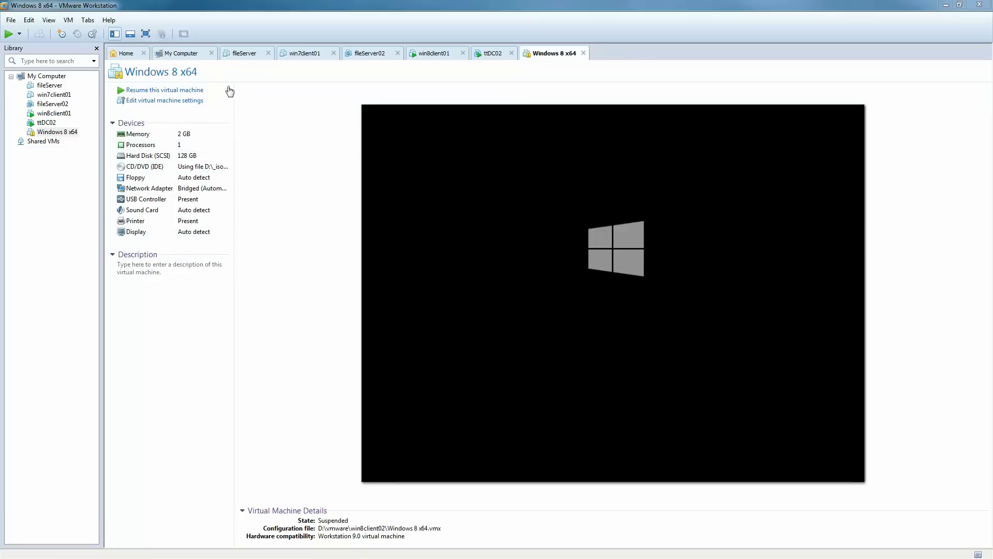
Resume the suspended Windows 8 VM and accept the default language settings in Windows Setup.
{"action": "left_click", "coordinate": [198, 92]}
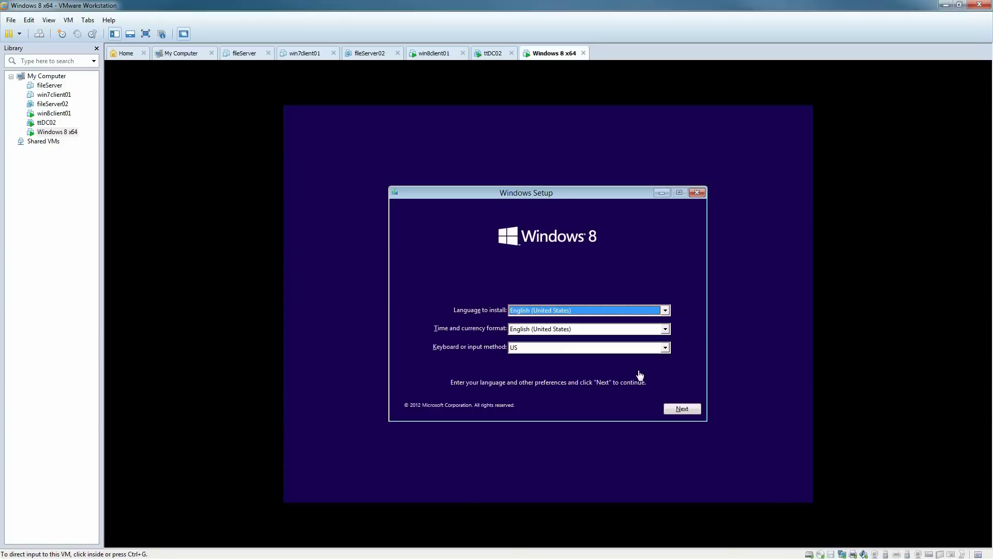
{"action": "left_click", "coordinate": [640, 373]}
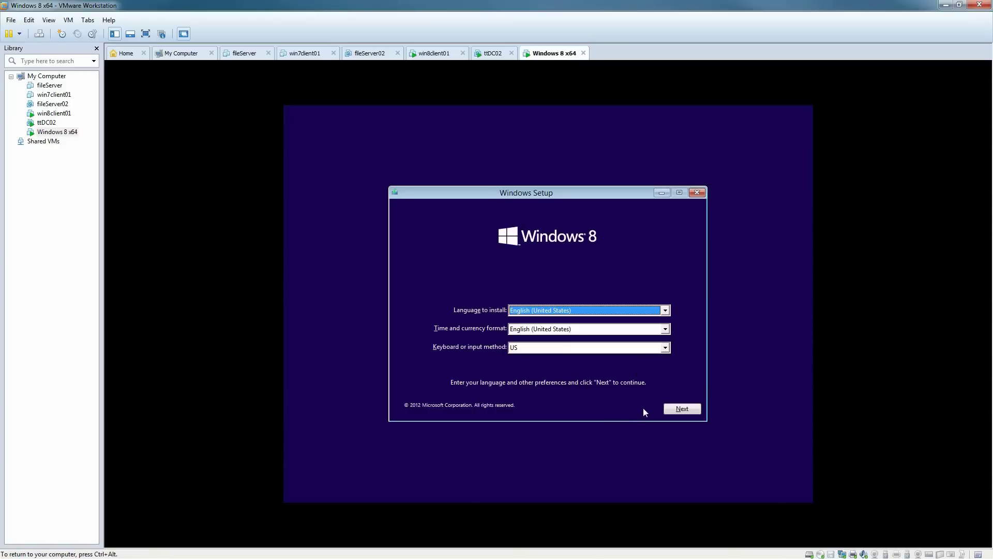
{"action": "left_click", "coordinate": [676, 409]}
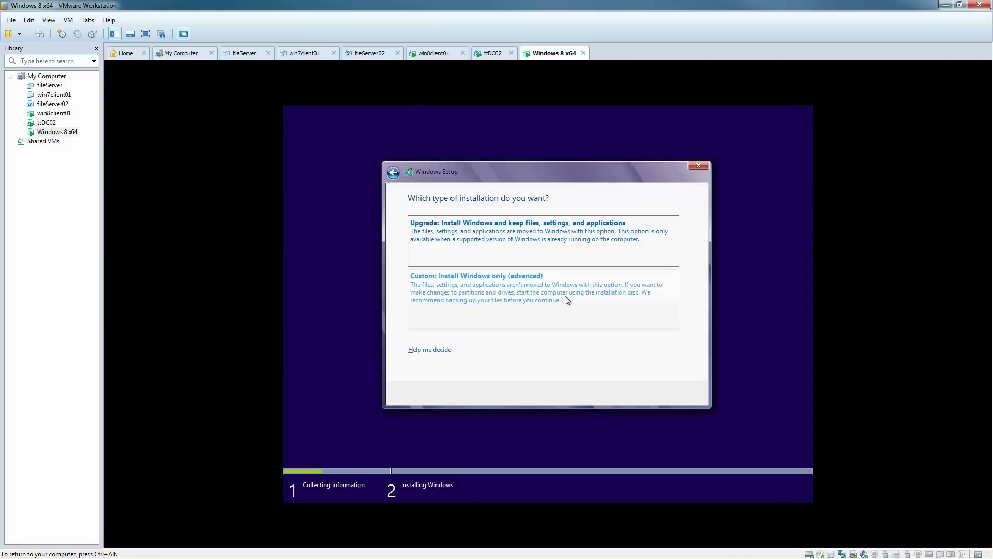
Choose a Custom install and create a 60000 MB partition, allowing extra system partitions.
{"action": "left_click", "coordinate": [566, 297]}
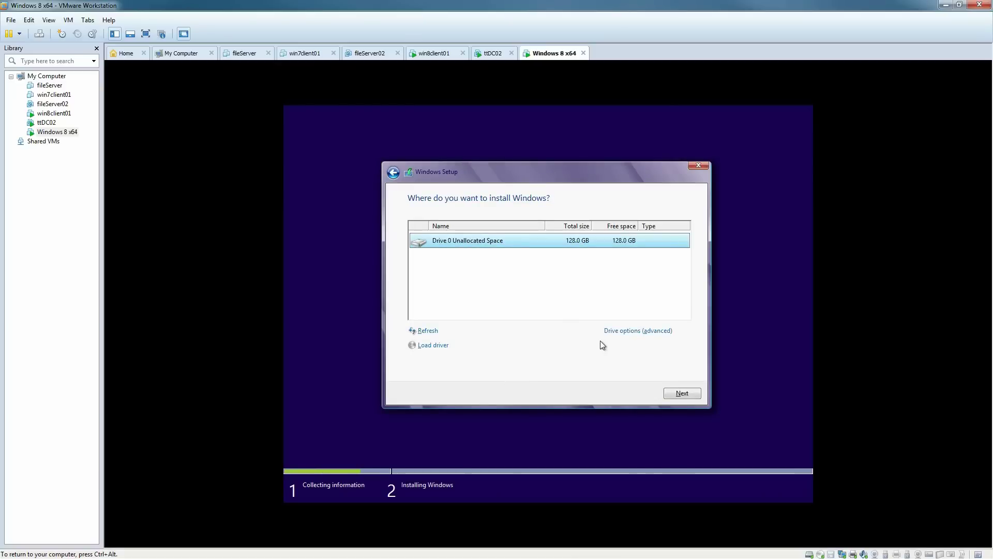
{"action": "left_click", "coordinate": [614, 334]}
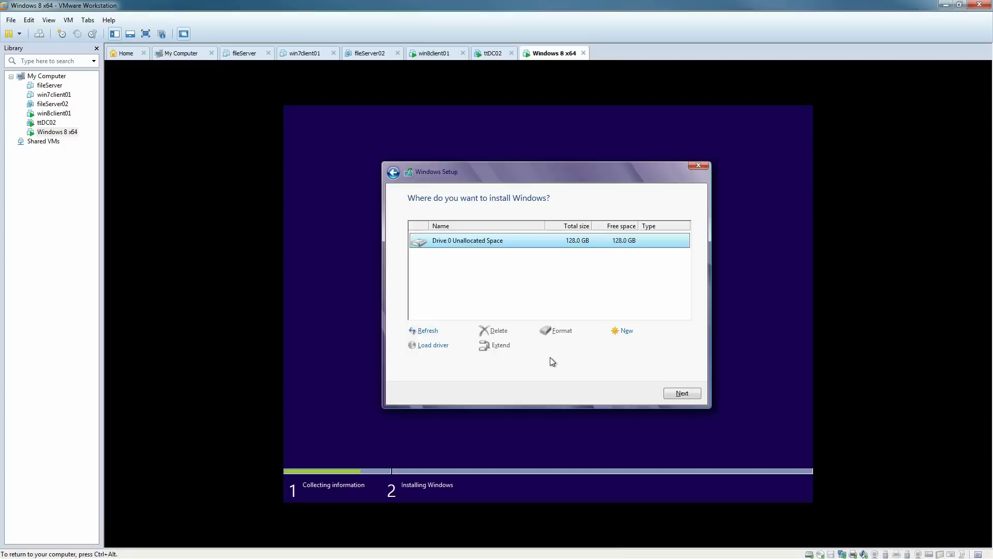
{"action": "left_click", "coordinate": [625, 332]}
{"action": "left_click", "coordinate": [587, 344]}
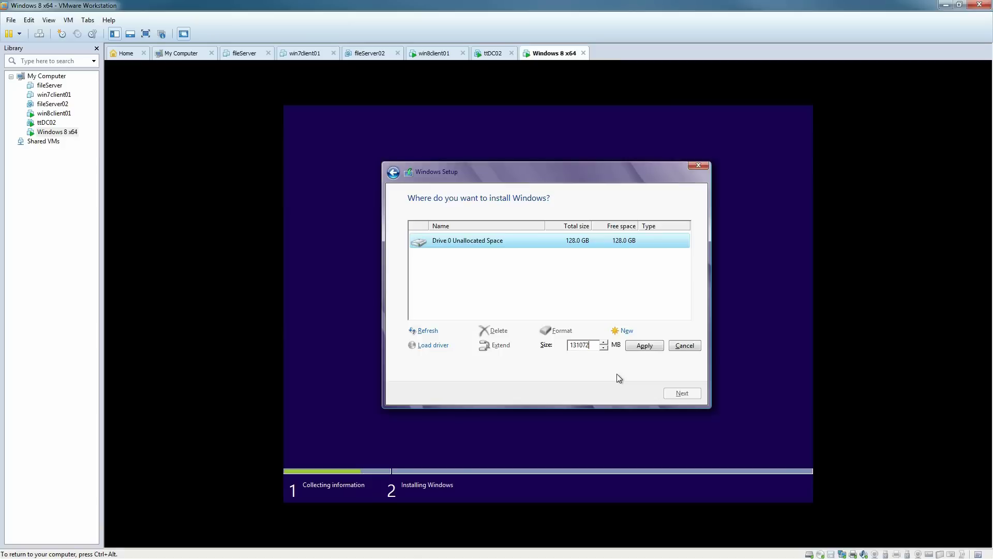
{"action": "key", "text": "BackSpace"}
{"action": "key", "text": "BackSpace"}
{"action": "key", "text": "BackSpace"}
{"action": "key", "text": "BackSpace"}
{"action": "key", "text": "BackSpace"}
{"action": "key", "text": "BackSpace"}
{"action": "type", "text": "60000"}
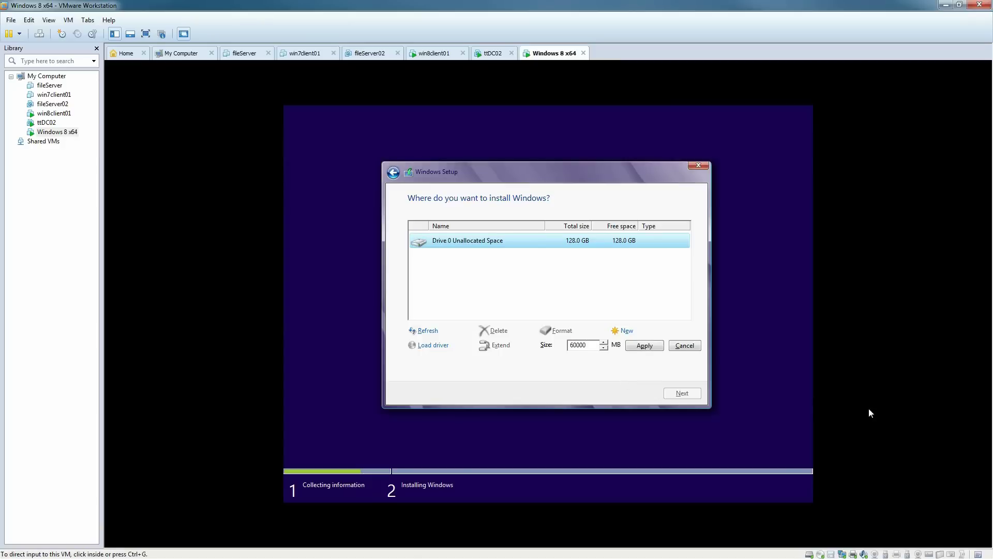
{"action": "left_click", "coordinate": [644, 345]}
{"action": "left_click", "coordinate": [616, 346]}
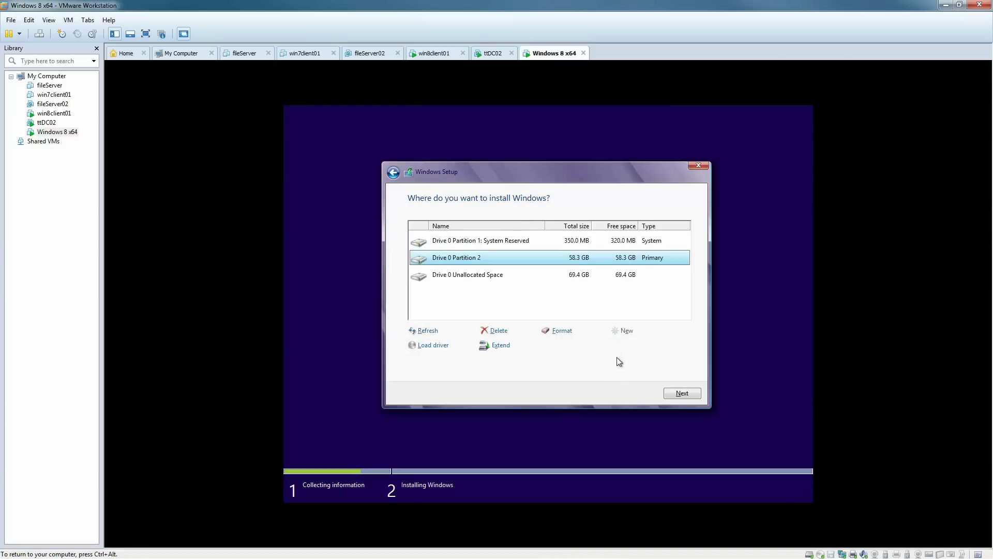
Turn the remaining 69.4 GB of unallocated space into a new partition.
{"action": "left_click", "coordinate": [569, 276]}
{"action": "left_click", "coordinate": [622, 331]}
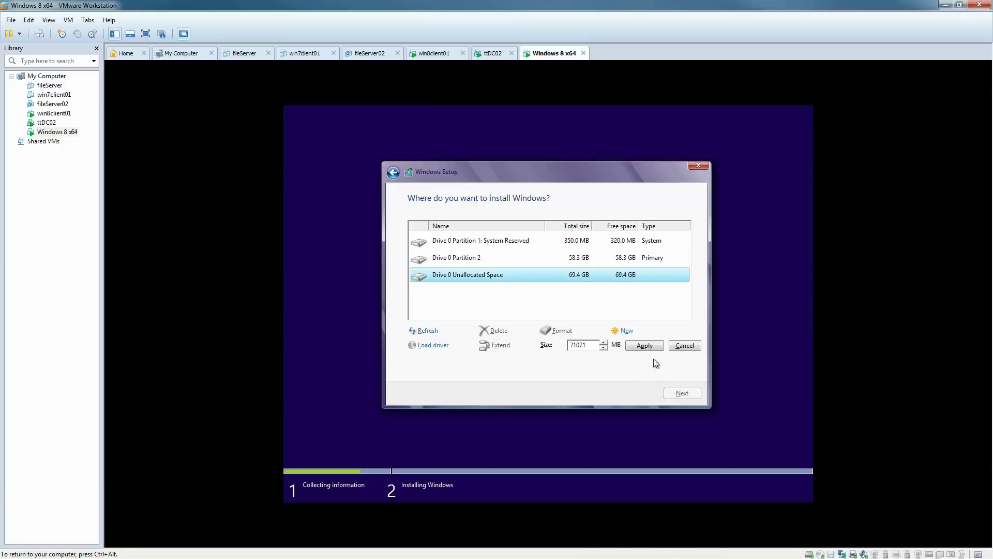
{"action": "left_click", "coordinate": [655, 346]}
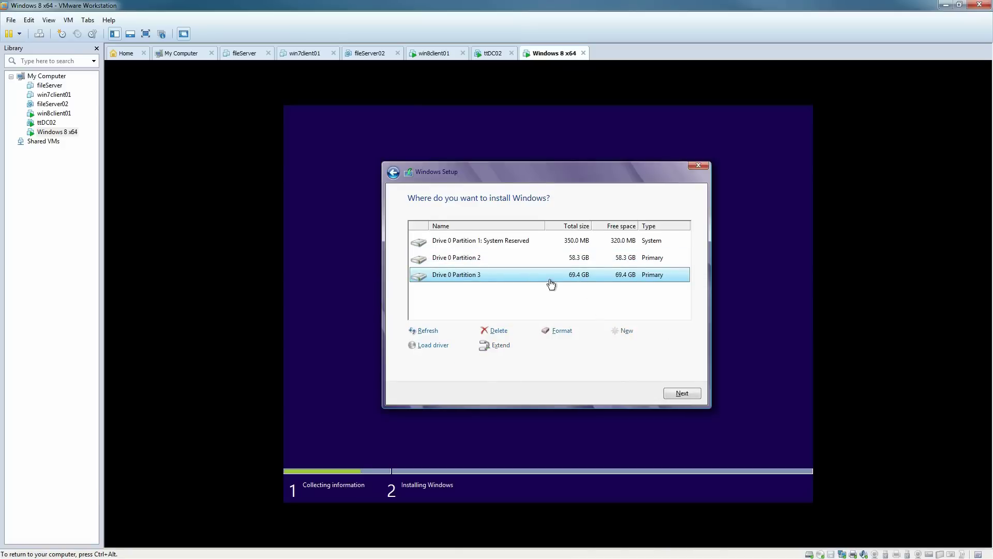
Select Drive 0 Partition 2 as the Windows install location.
{"action": "left_click", "coordinate": [528, 259]}
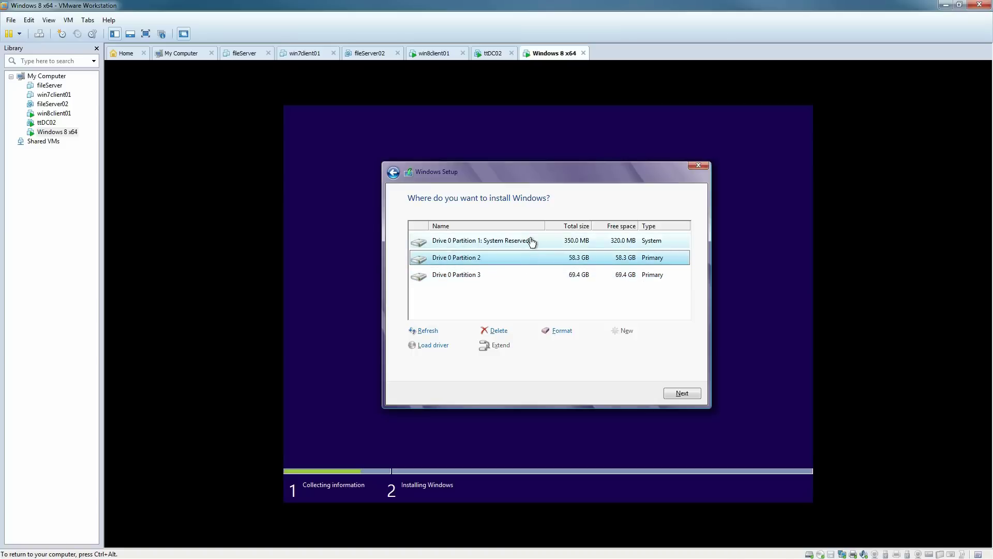
{"action": "left_click", "coordinate": [532, 242]}
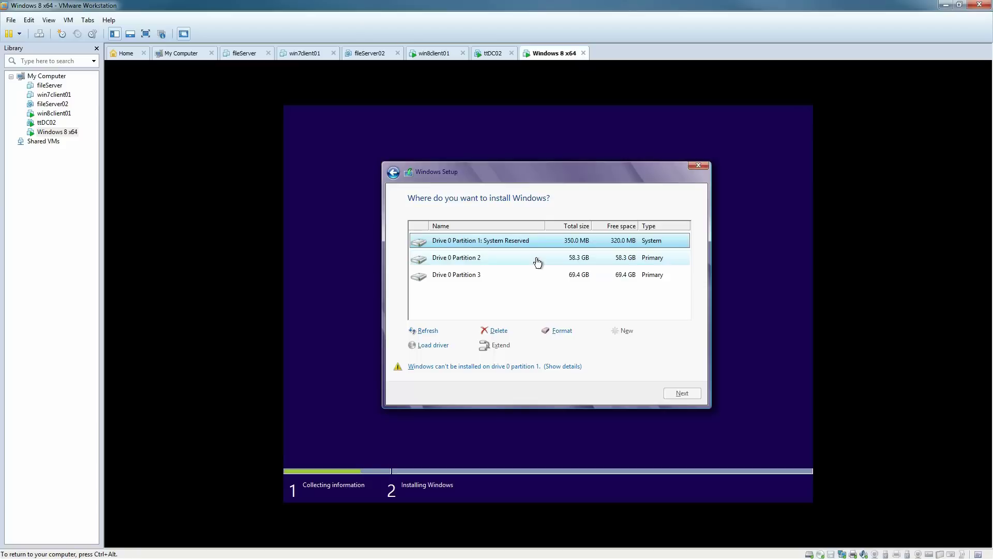
{"action": "left_click", "coordinate": [538, 258]}
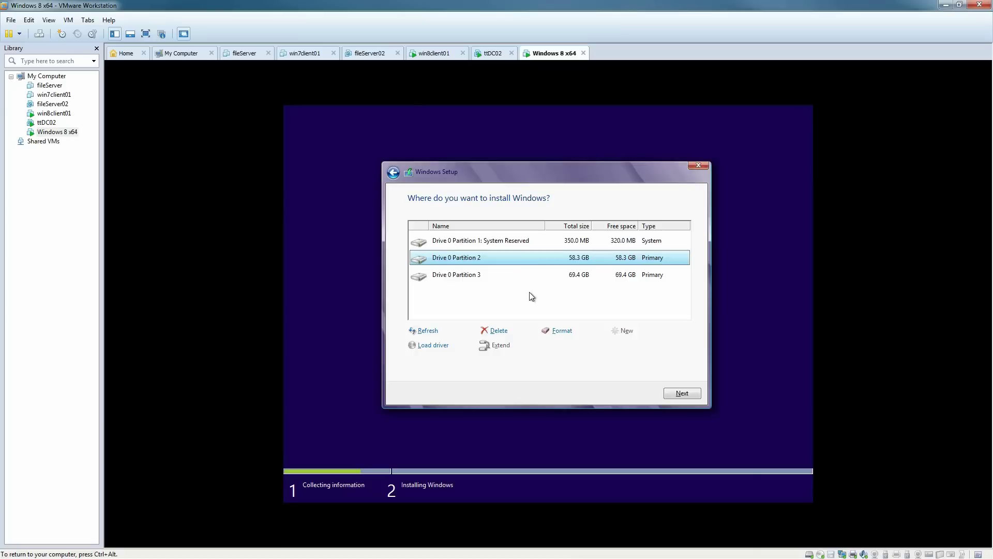
Start installing Windows on Partition 2 and release input back to the host.
{"action": "left_click", "coordinate": [681, 393]}
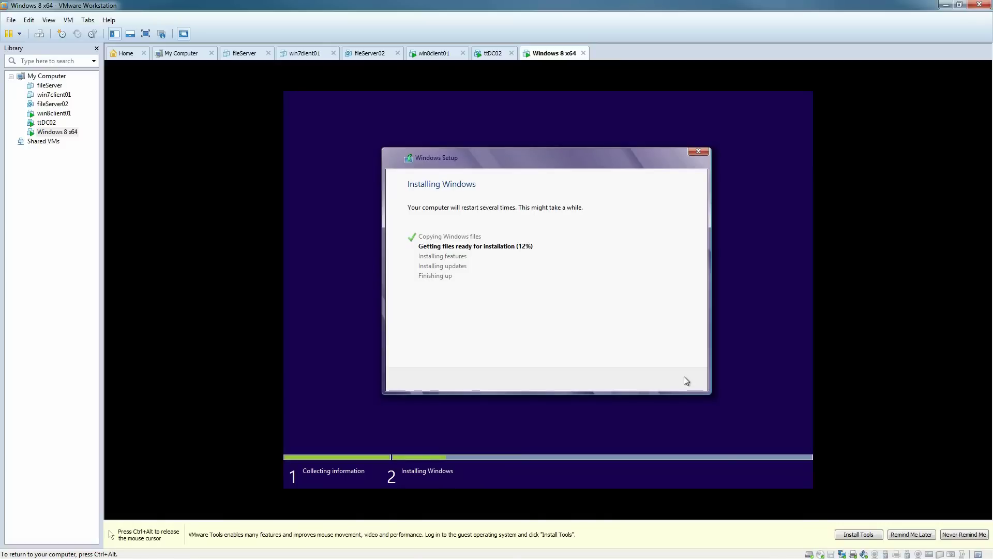
{"action": "key", "text": "ctrl+alt"}
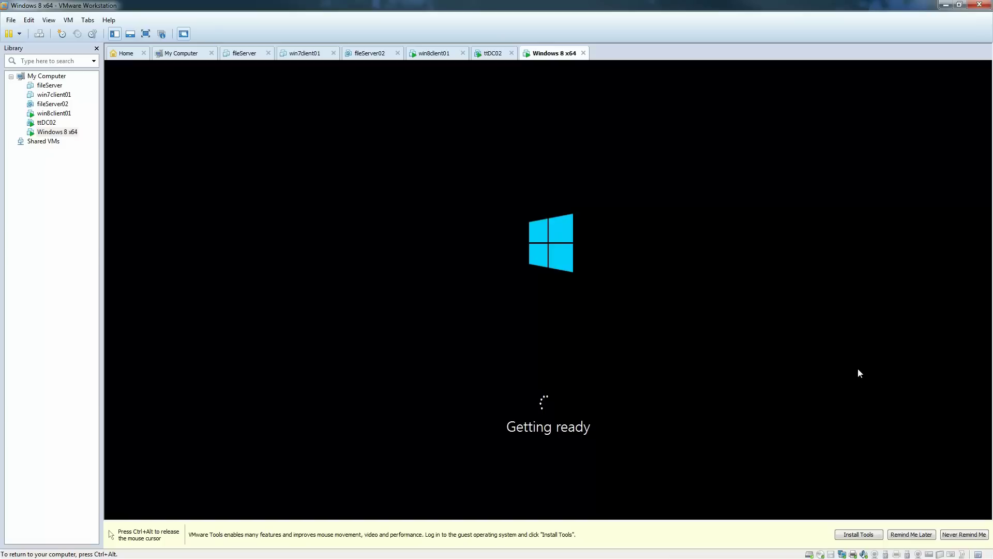
Postpone the VMware Tools reminder, name the PC ttClient, and accept express settings.
{"action": "left_click", "coordinate": [923, 535]}
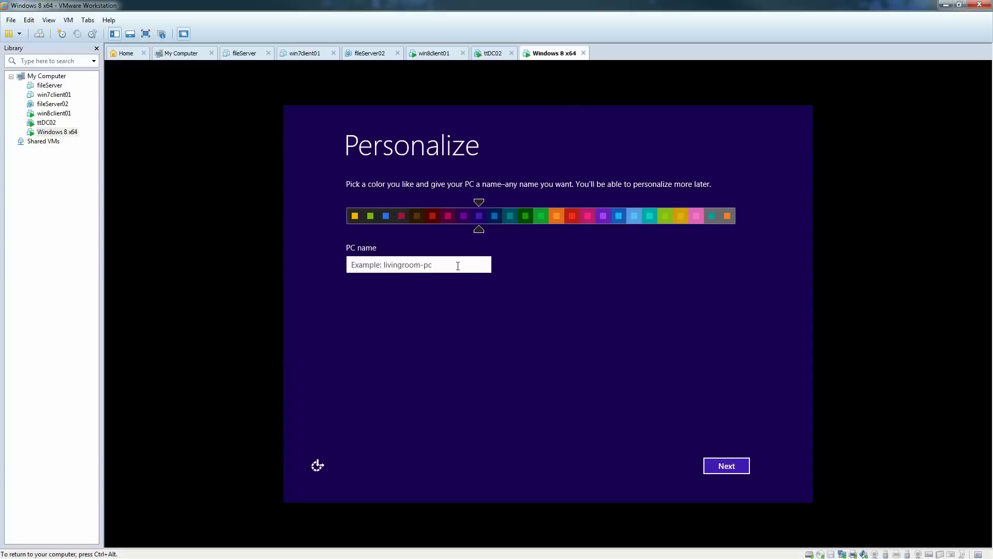
{"action": "left_click", "coordinate": [457, 267]}
{"action": "type", "text": "tt"}
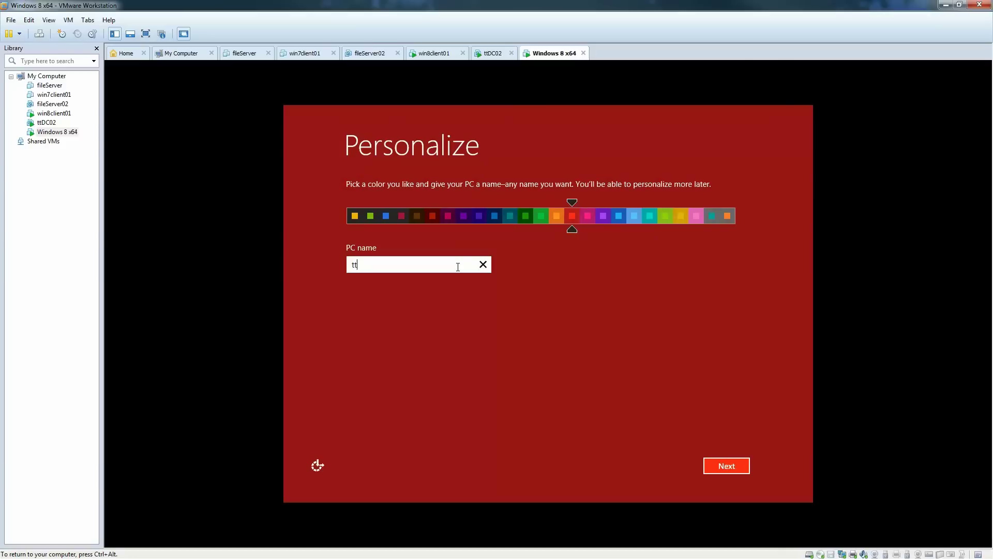
{"action": "type", "text": "Client"}
{"action": "key", "text": "Return"}
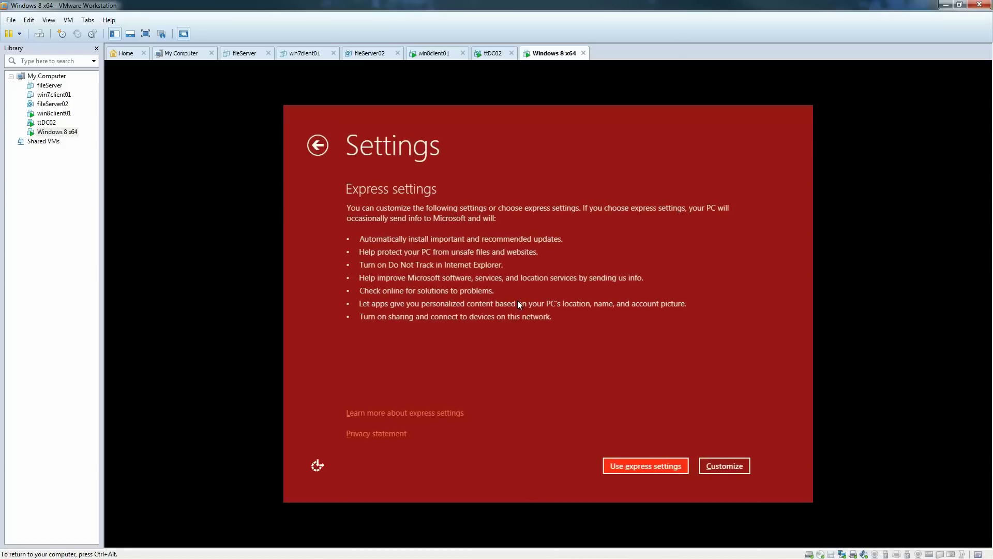
{"action": "left_click", "coordinate": [634, 470]}
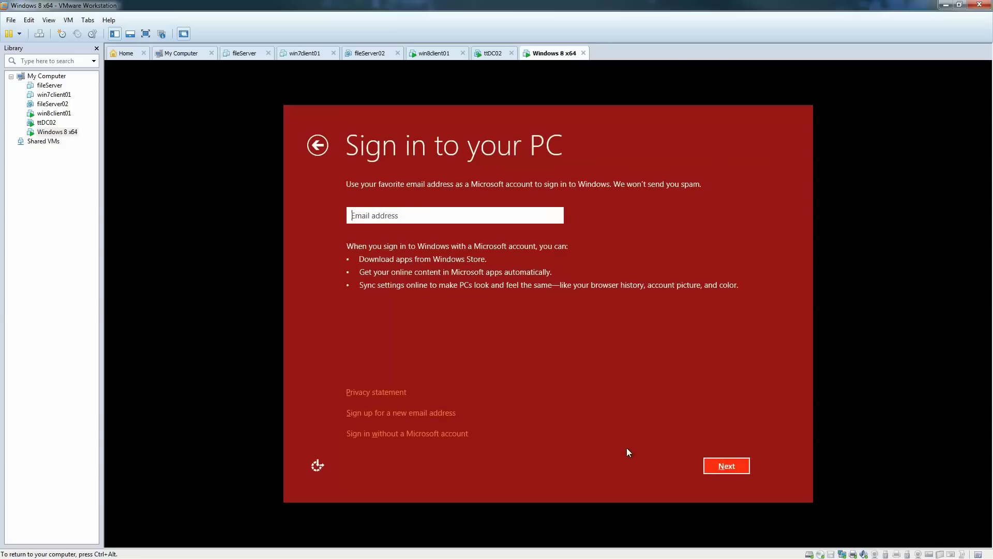
Submit an email address on the Microsoft account sign-in page.
{"action": "key", "text": "Return"}
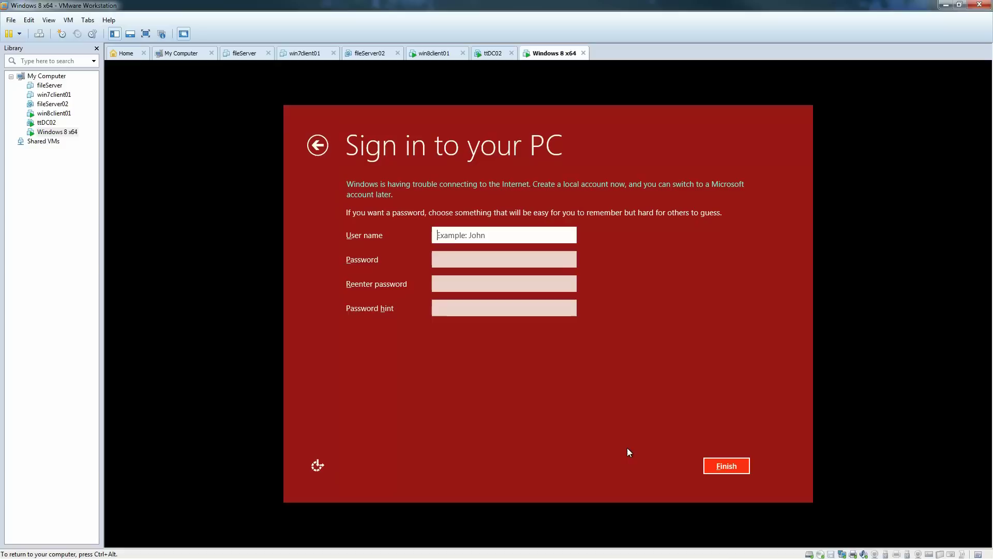
Create local account standardUser with a password and the hint 'test password'.
{"action": "type", "text": "standardUser"}
{"action": "key", "text": "Tab"}
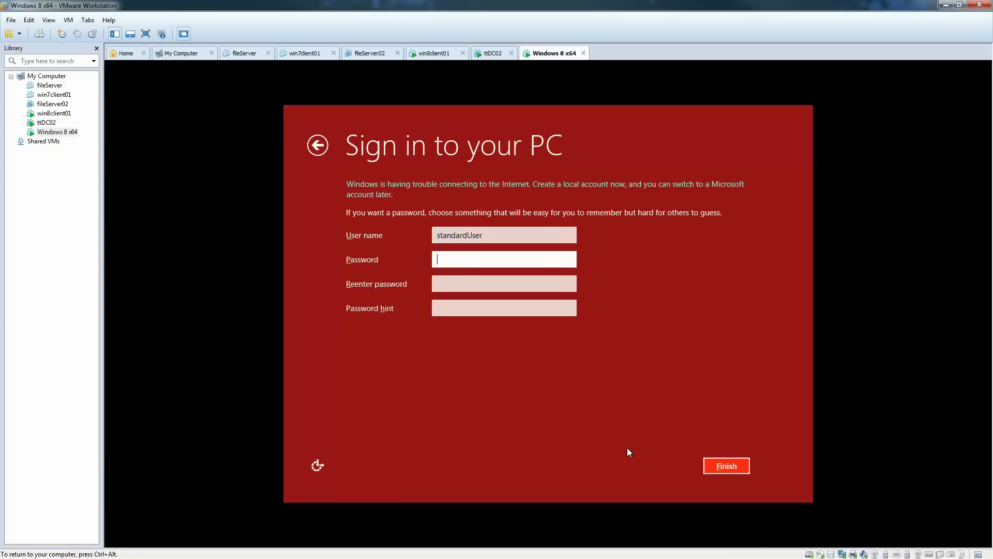
{"action": "type", "text": "P"}
{"action": "key", "text": "BackSpace"}
{"action": "type", "text": "Password1"}
{"action": "key", "text": "Tab"}
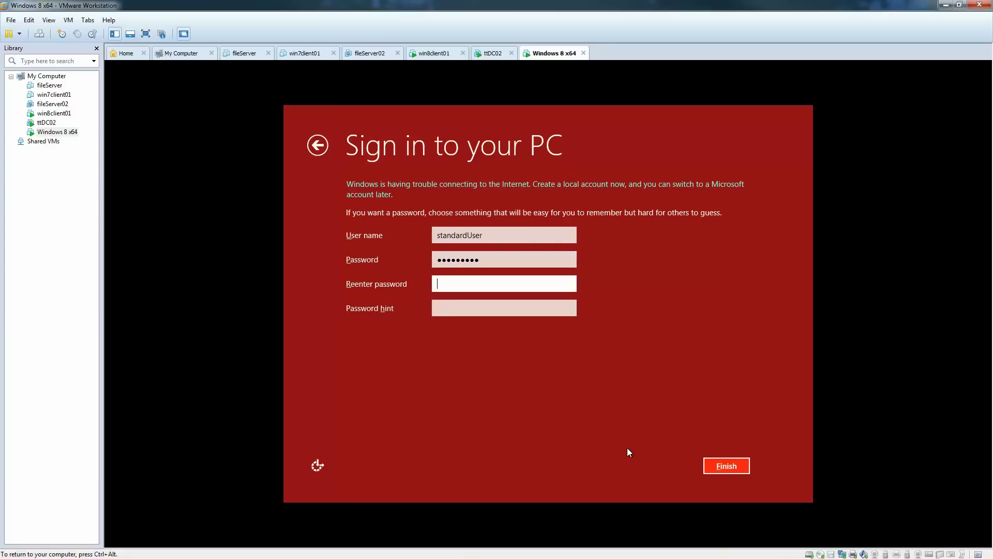
{"action": "type", "text": "Password1"}
{"action": "key", "text": "Tab"}
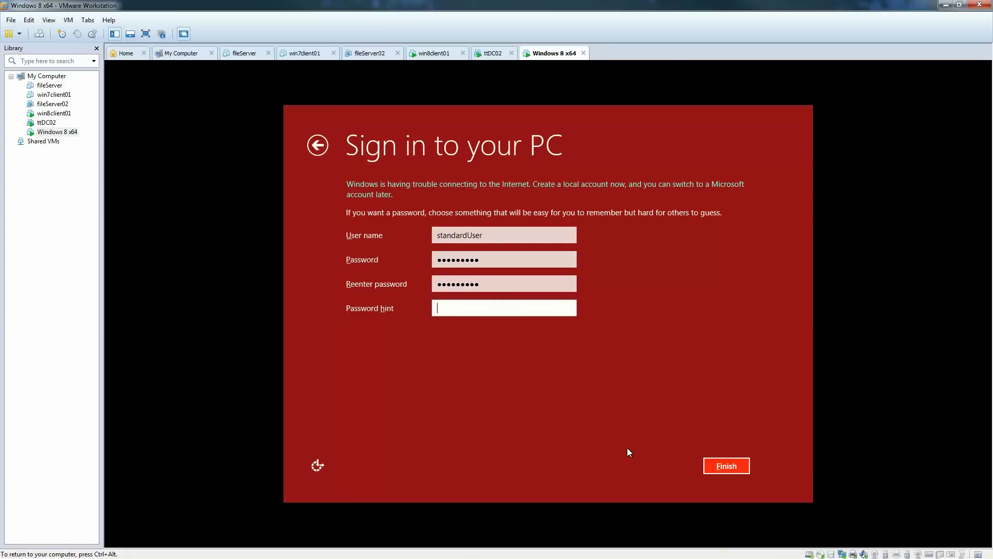
{"action": "type", "text": "test password"}
{"action": "key", "text": "Return"}
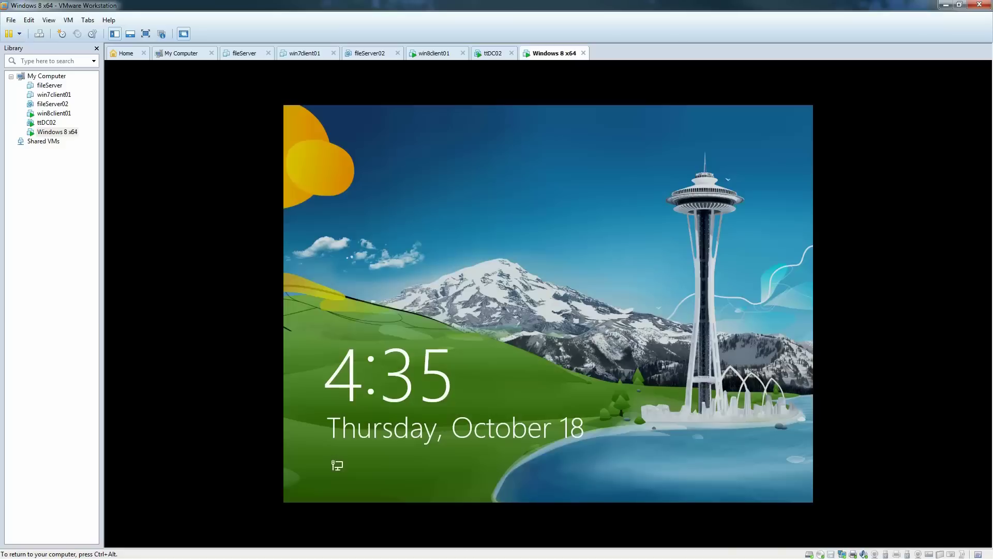
Dismiss the lock screen and sign in as standardUser with the account password.
{"action": "key", "text": "Return"}
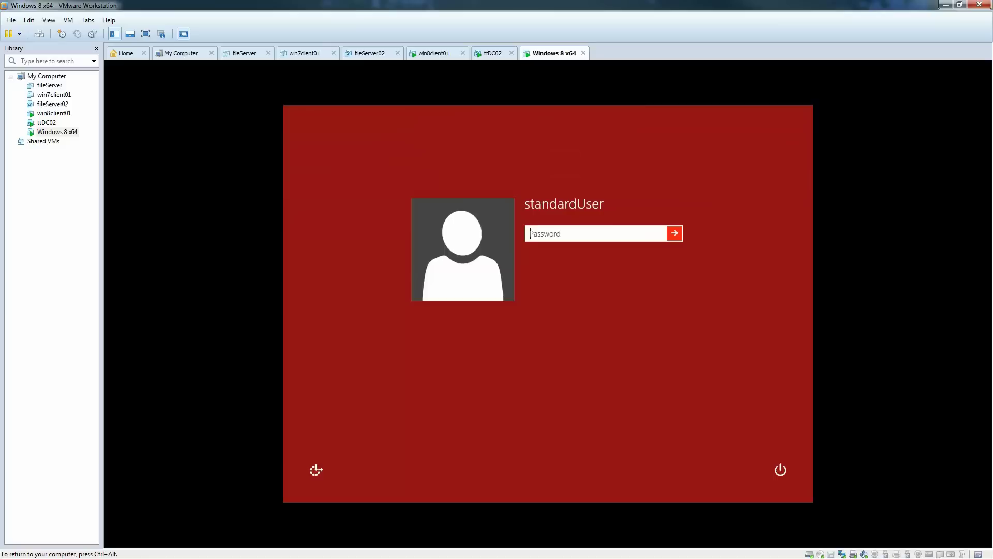
{"action": "type", "text": "Pa$$w0rd1"}
{"action": "key", "text": "Return"}
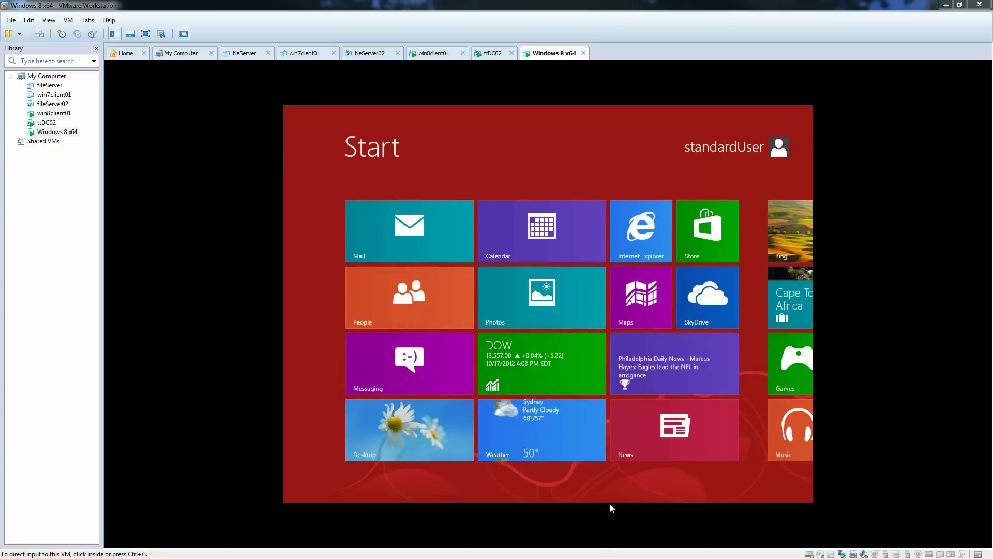
Scroll through the Start screen tiles, then open the Desktop tile.
{"action": "left_click", "coordinate": [510, 499]}
{"action": "scroll", "coordinate": [471, 500], "scroll_direction": "down", "scroll_amount": 3}
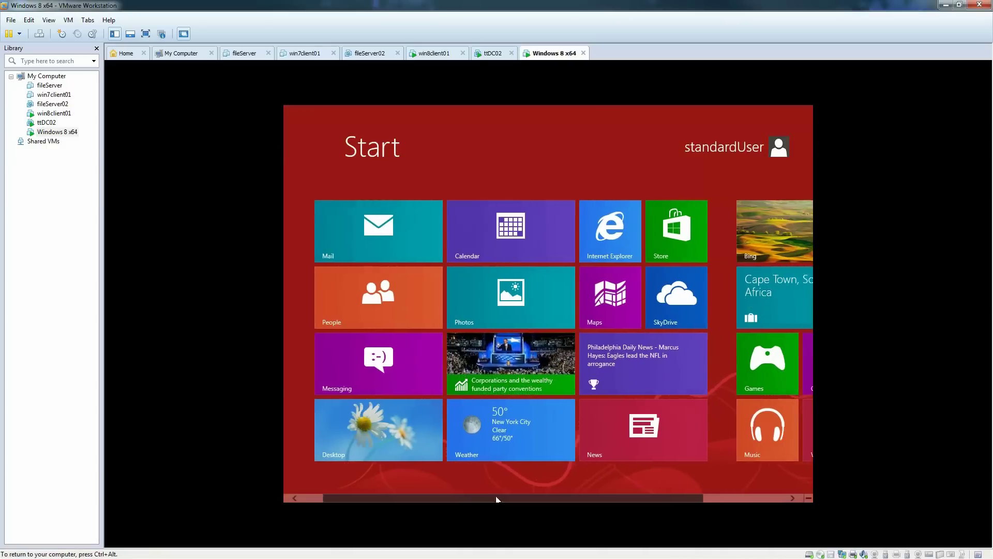
{"action": "scroll", "coordinate": [454, 497], "scroll_direction": "up", "scroll_amount": 3}
{"action": "scroll", "coordinate": [451, 498], "scroll_direction": "down", "scroll_amount": 3}
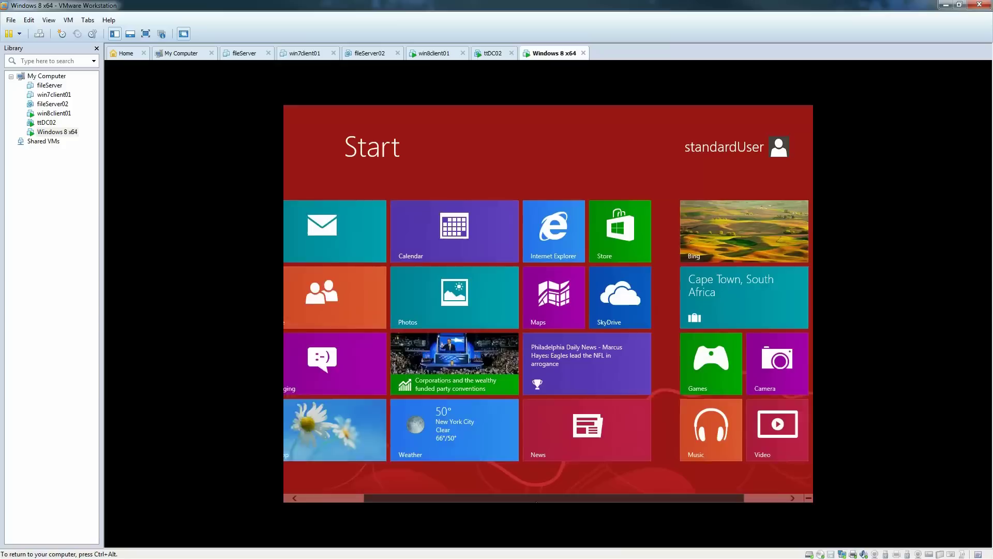
{"action": "scroll", "coordinate": [448, 499], "scroll_direction": "up", "scroll_amount": 3}
{"action": "left_click", "coordinate": [446, 453]}
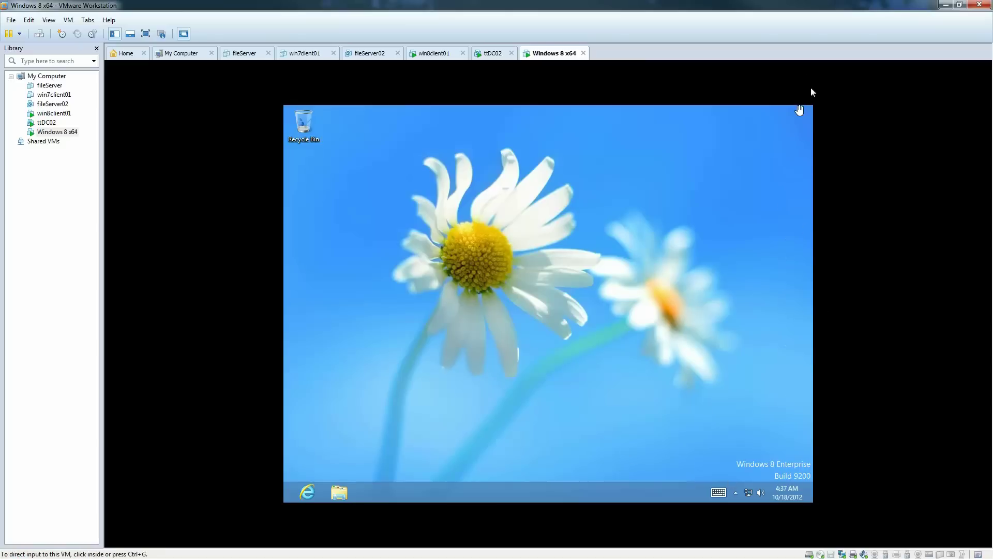
Use the Start charm from the charms bar to return to the Start screen.
{"action": "mouse_move", "coordinate": [812, 109]}
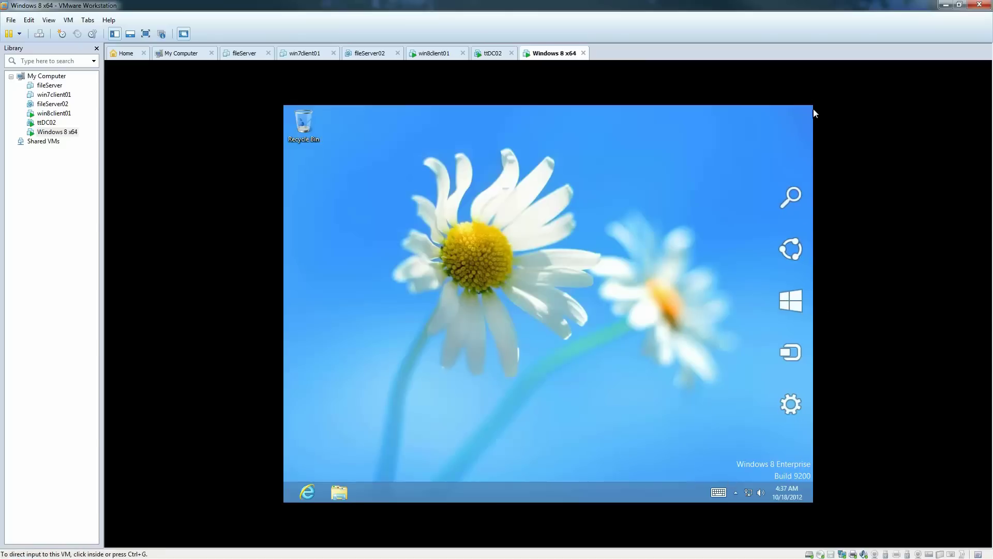
{"action": "left_click", "coordinate": [793, 293]}
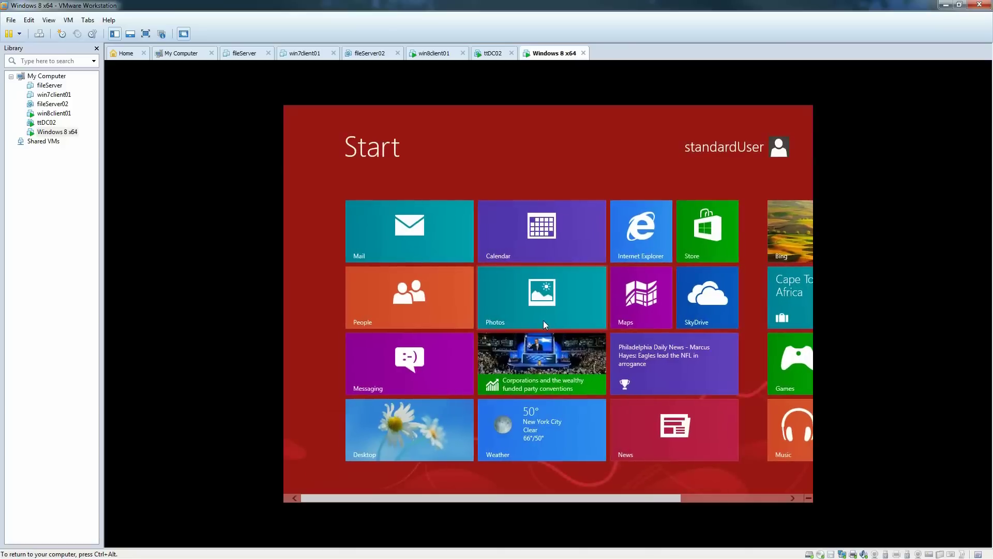